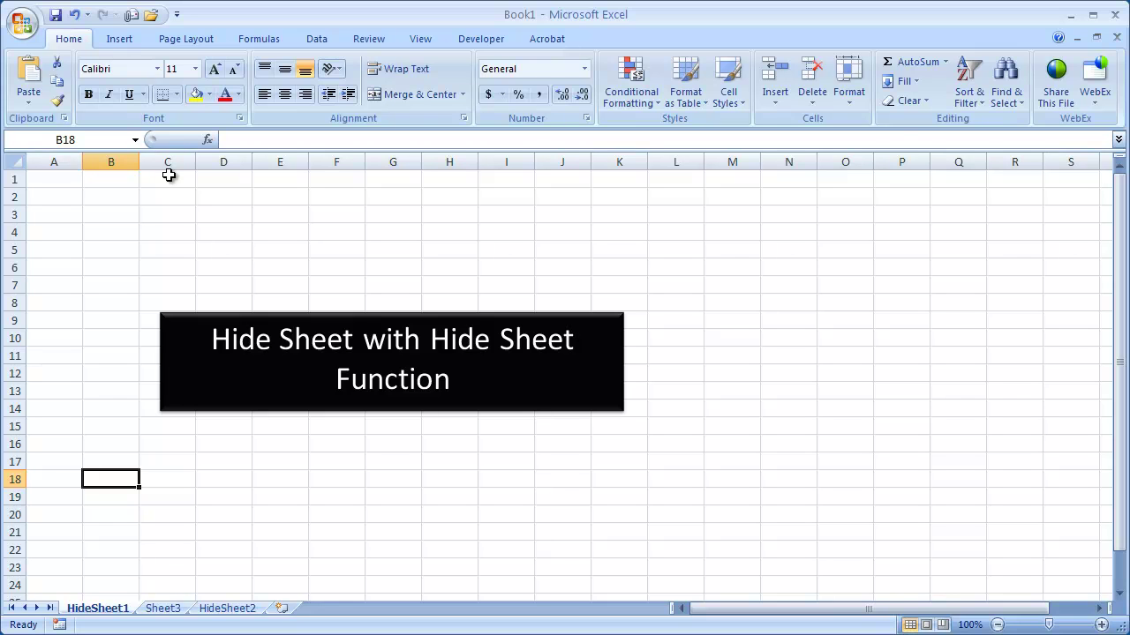
# - Hide the HideSheet1 sheet via Format > Hide & Unhide > Hide Sheet
pyautogui.click(232, 609)
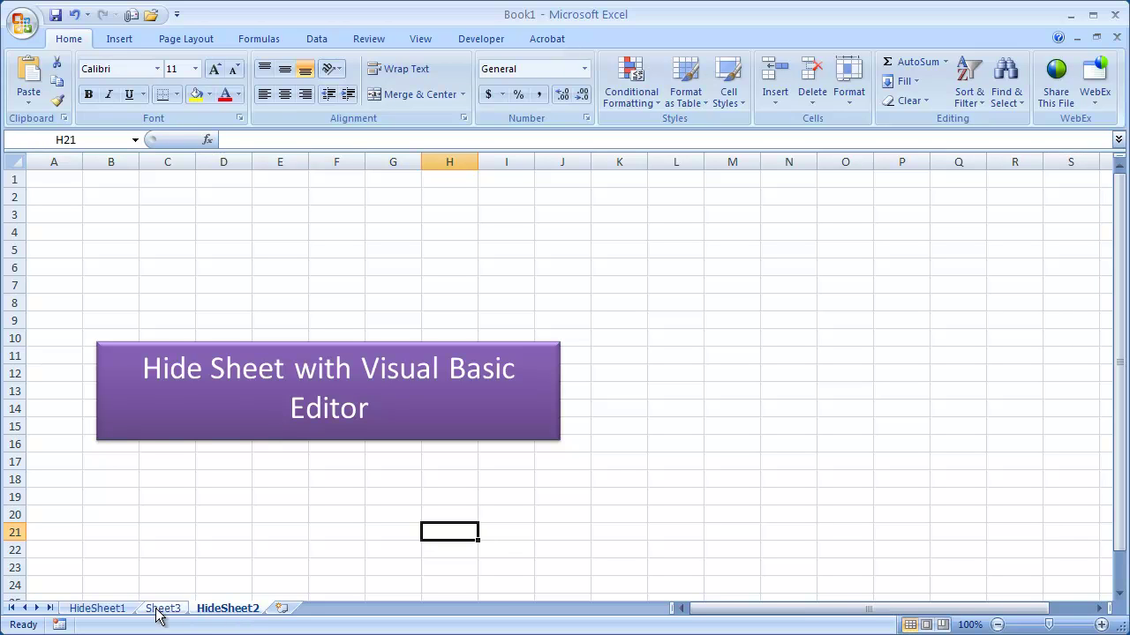
pyautogui.click(95, 611)
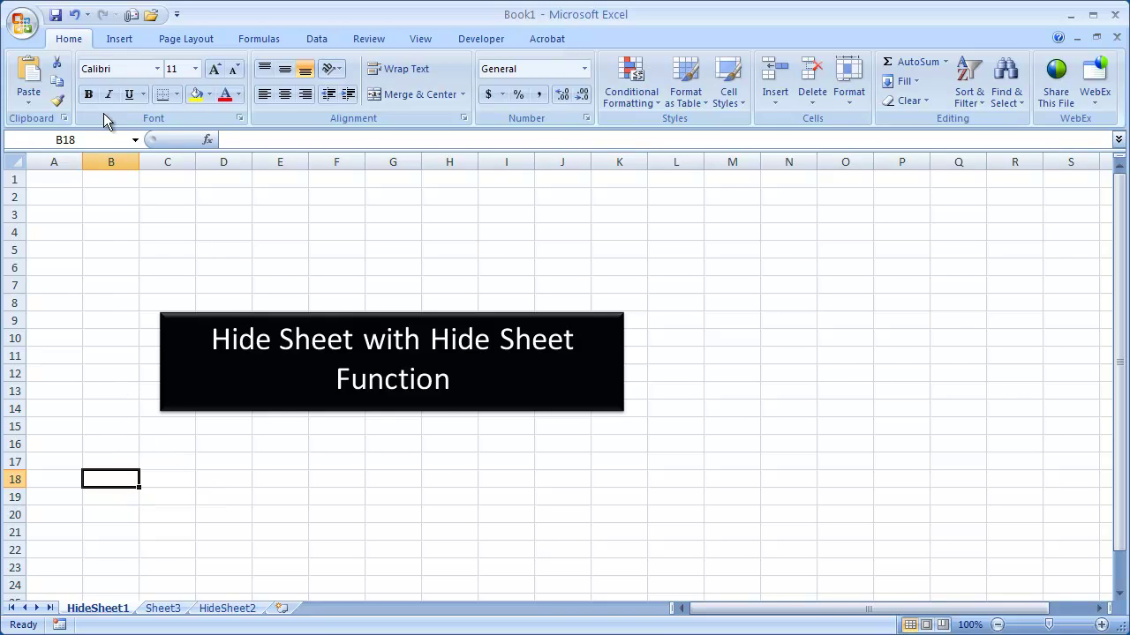
pyautogui.click(857, 98)
pyautogui.moveTo(896, 263)
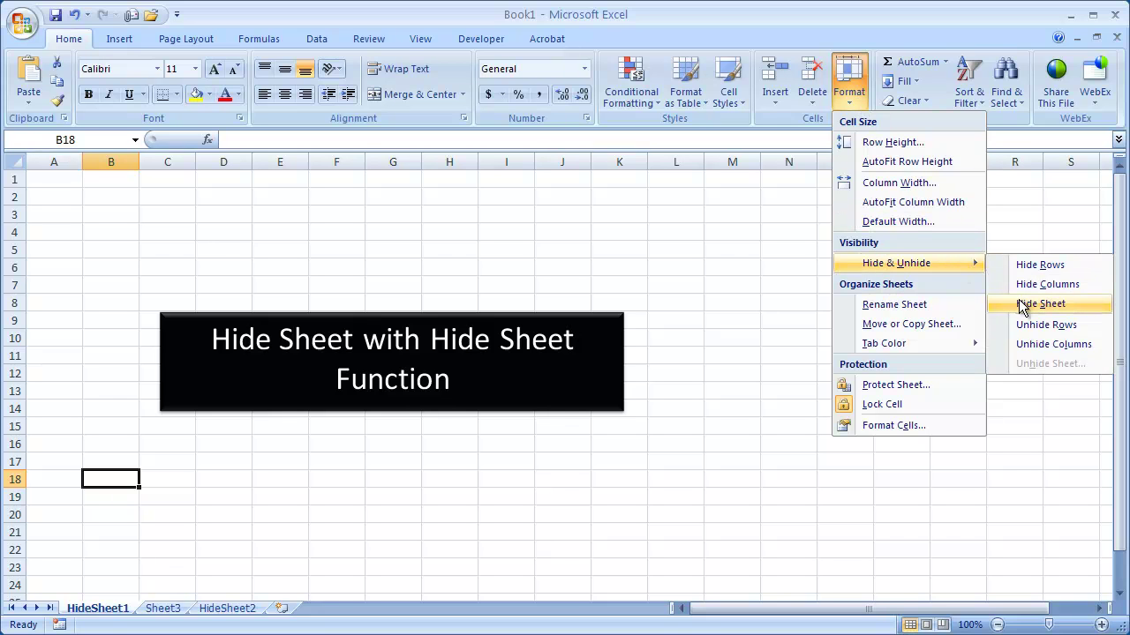
pyautogui.click(1072, 302)
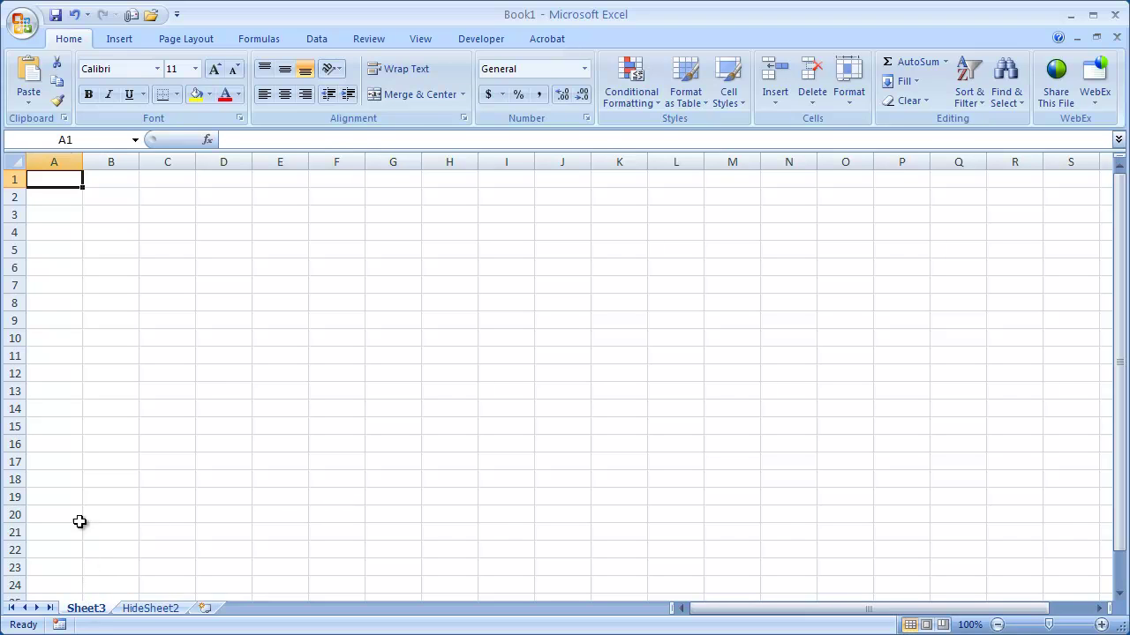
# - Unhide HideSheet1 through Format > Hide & Unhide > Unhide Sheet
pyautogui.click(847, 97)
pyautogui.moveTo(896, 263)
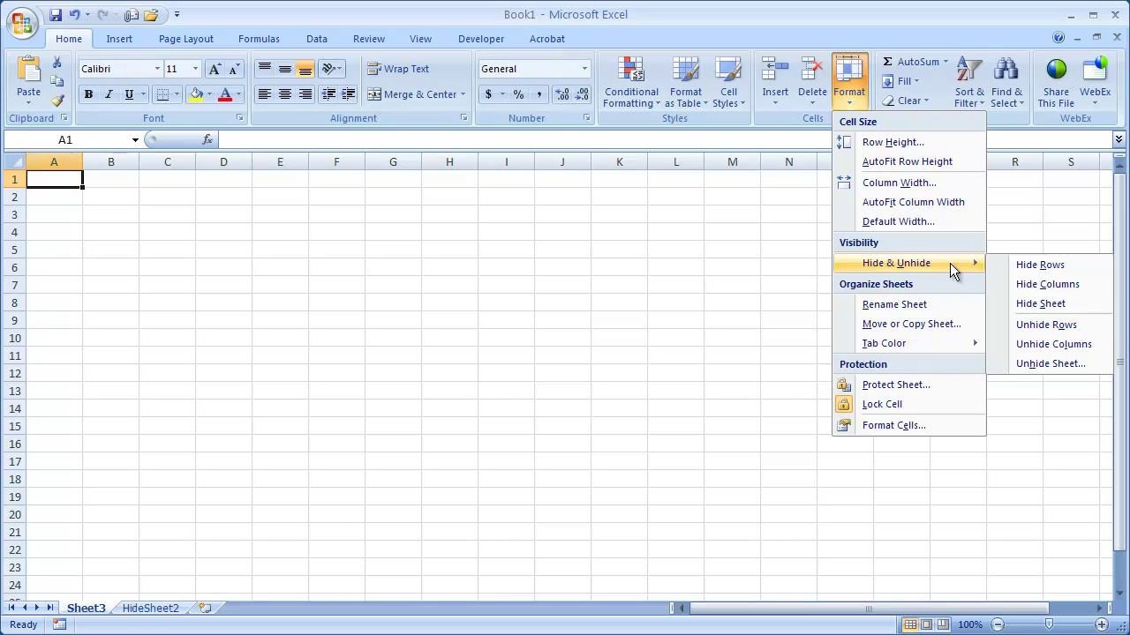
pyautogui.click(1063, 364)
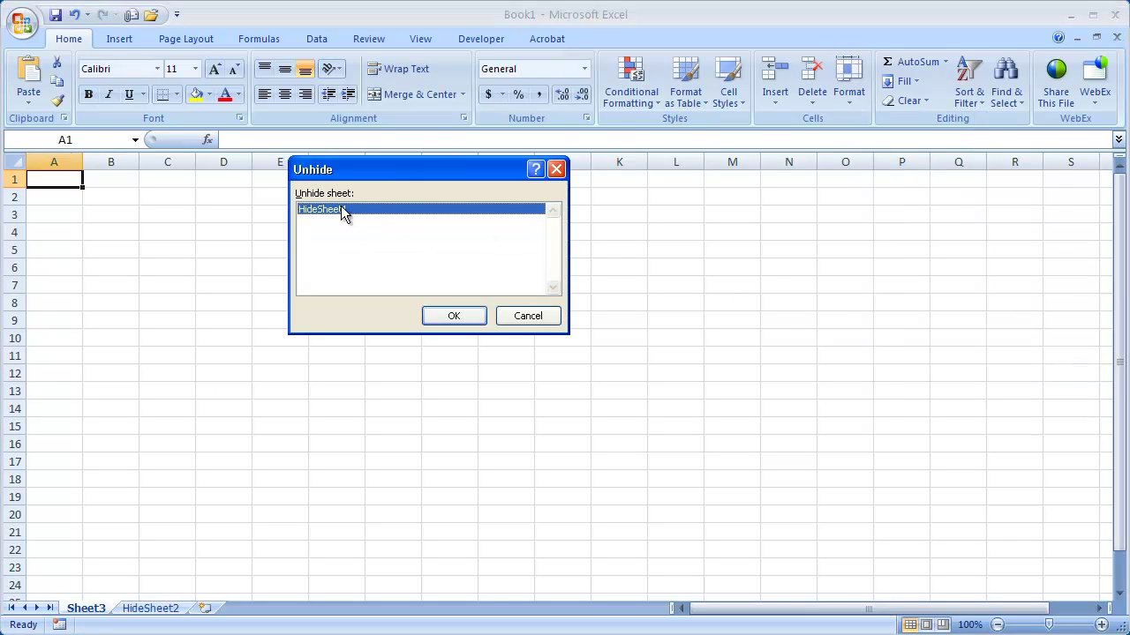
pyautogui.click(452, 315)
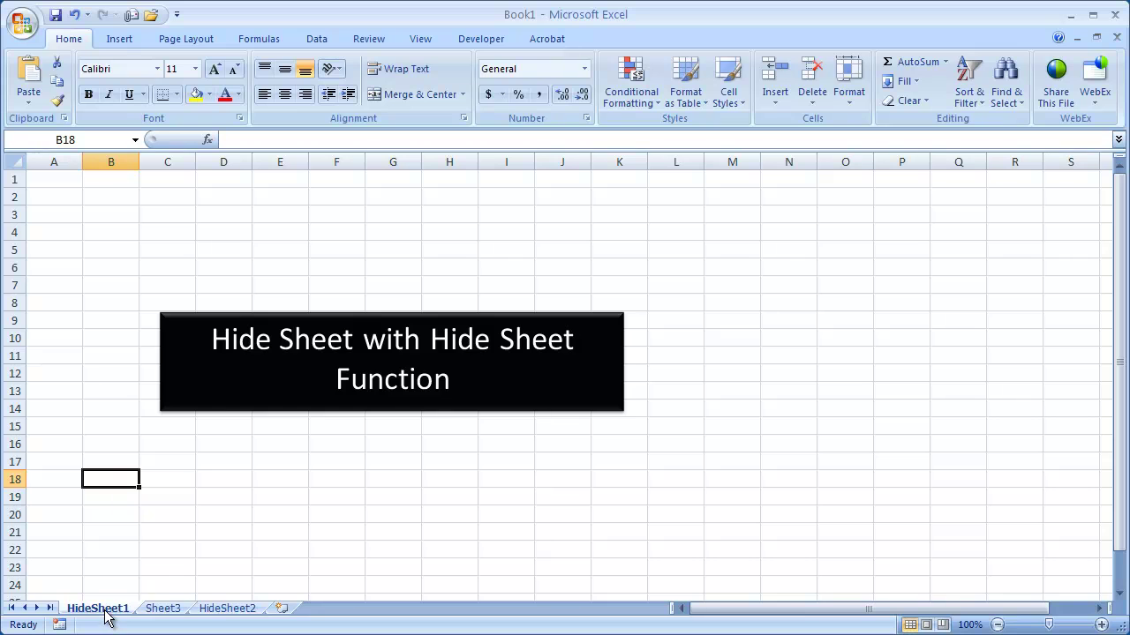
# - Hide HideSheet1 from its tab's right-click menu, then unhide it the same way
pyautogui.rightClick(105, 614)
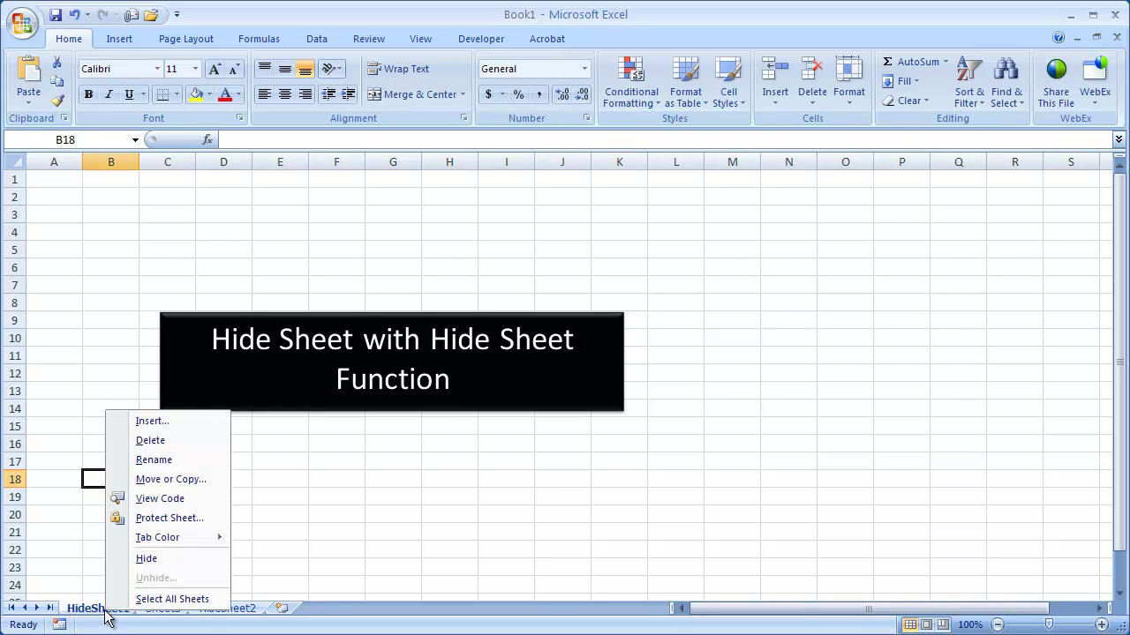
pyautogui.click(164, 559)
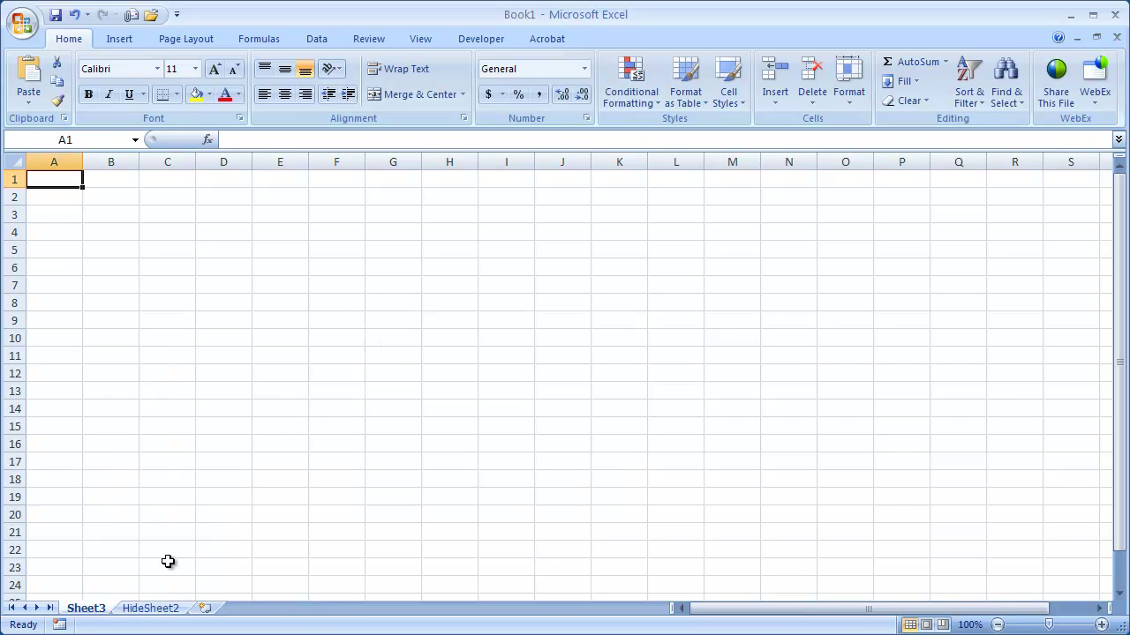
pyautogui.rightClick(100, 611)
pyautogui.click(157, 574)
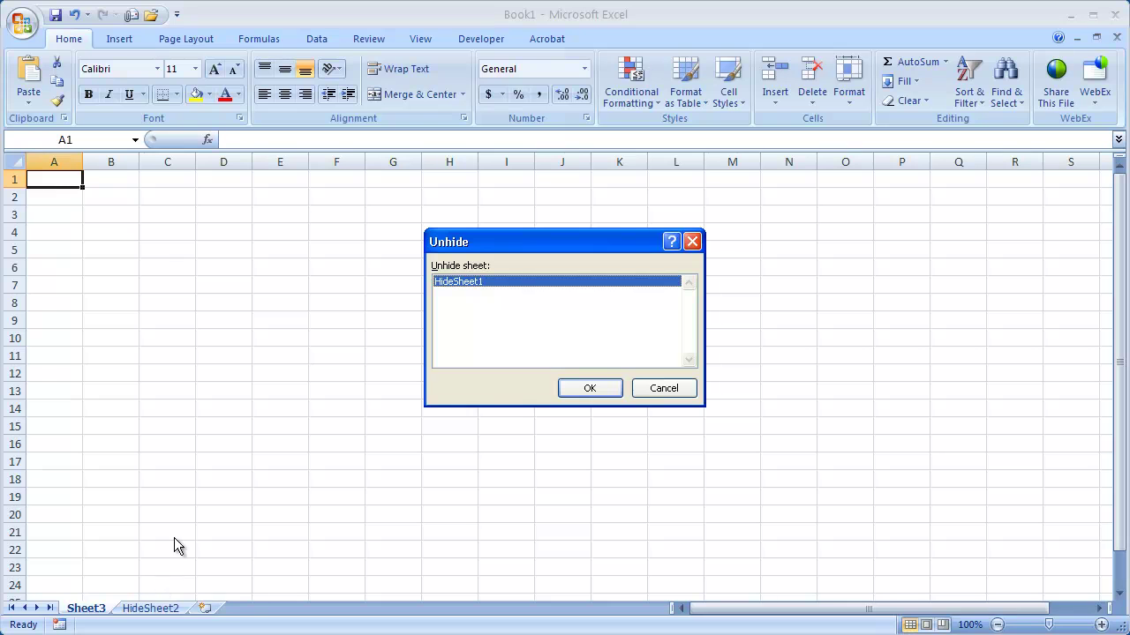
pyautogui.click(588, 388)
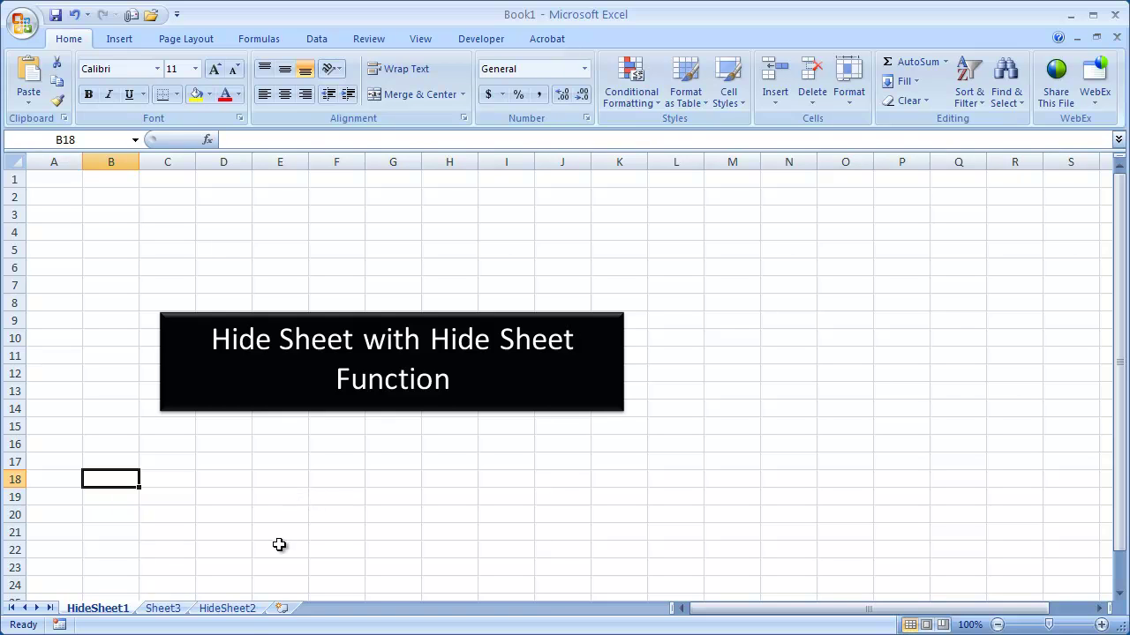
# - Switch to HideSheet2 and verify Show Developer tab is already checked in Excel Options
pyautogui.click(227, 608)
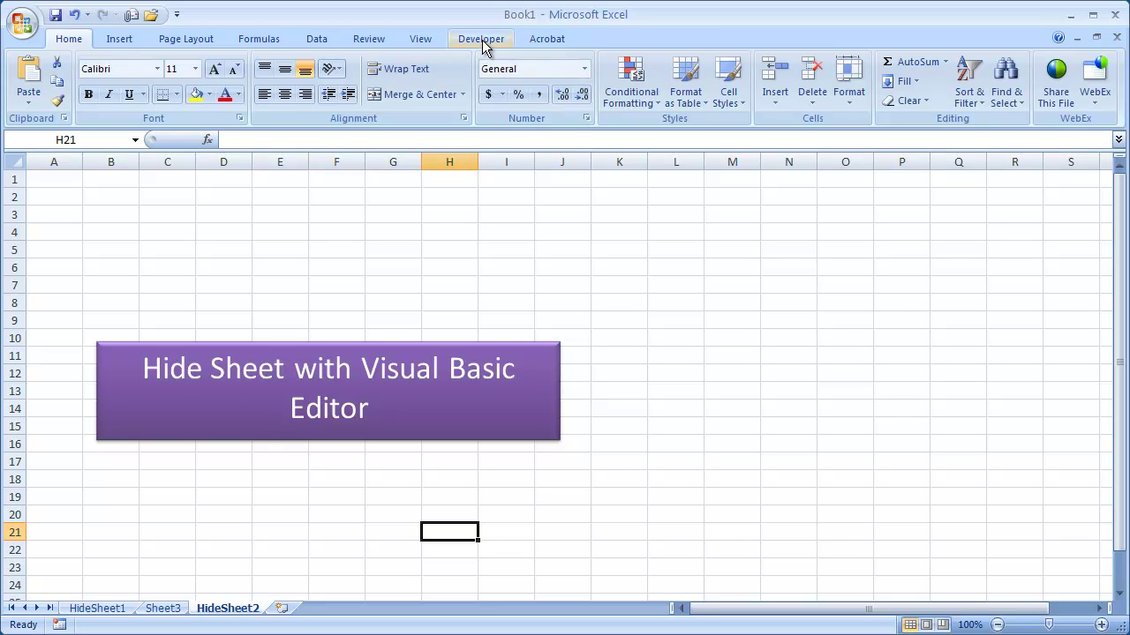
pyautogui.click(18, 24)
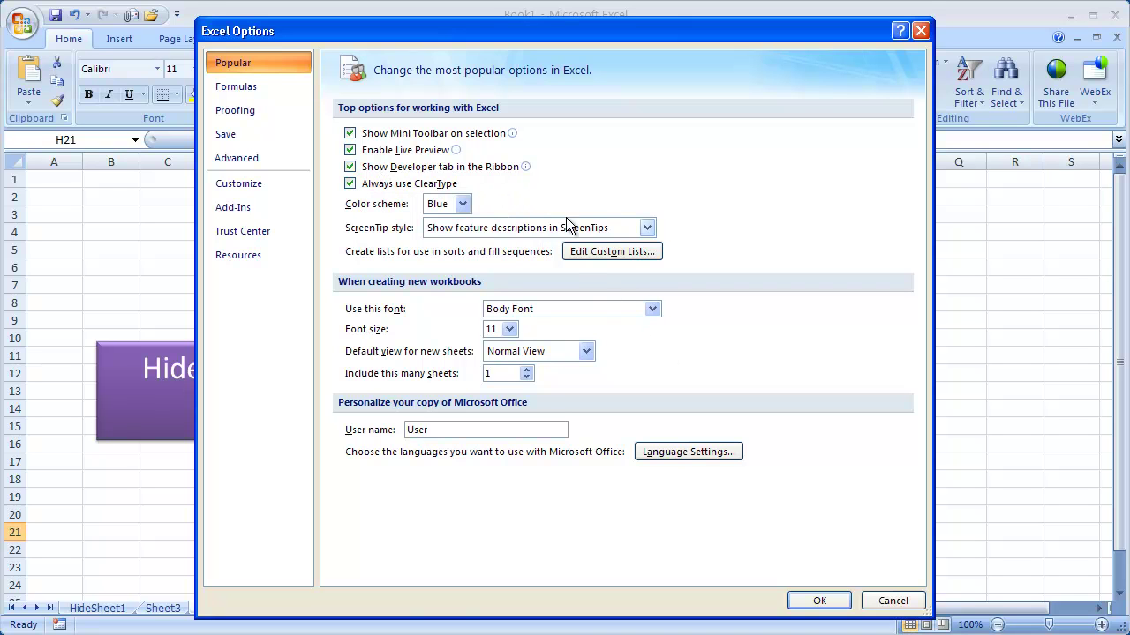
pyautogui.click(891, 601)
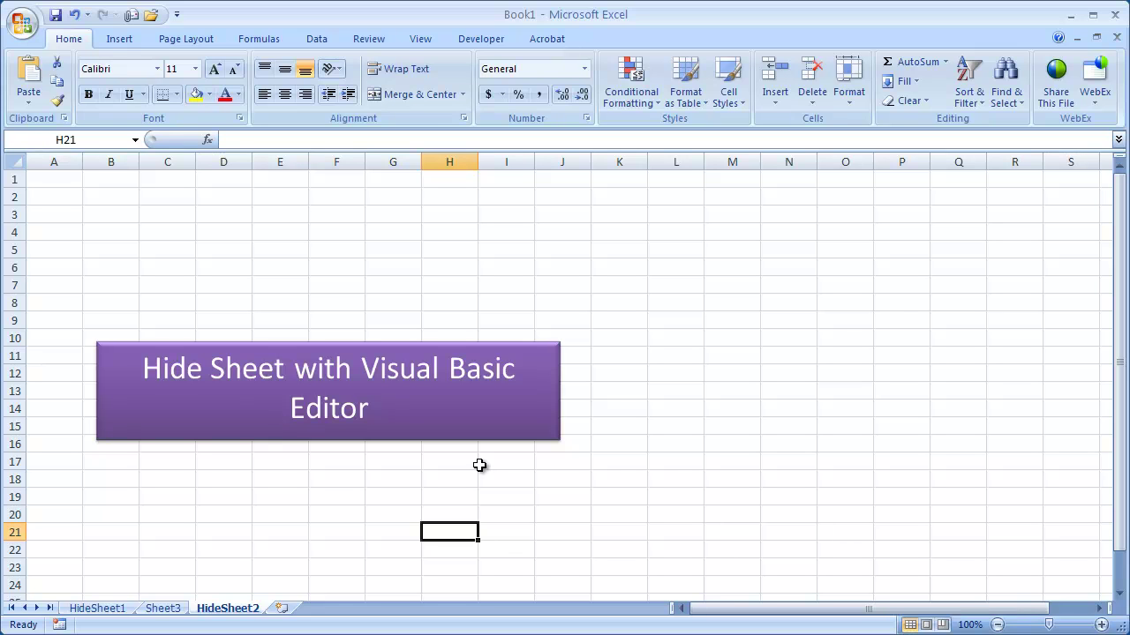
# - In the Visual Basic Editor, set HideSheet2's Visible property to 2 - xlSheetVeryHidden
pyautogui.click(477, 39)
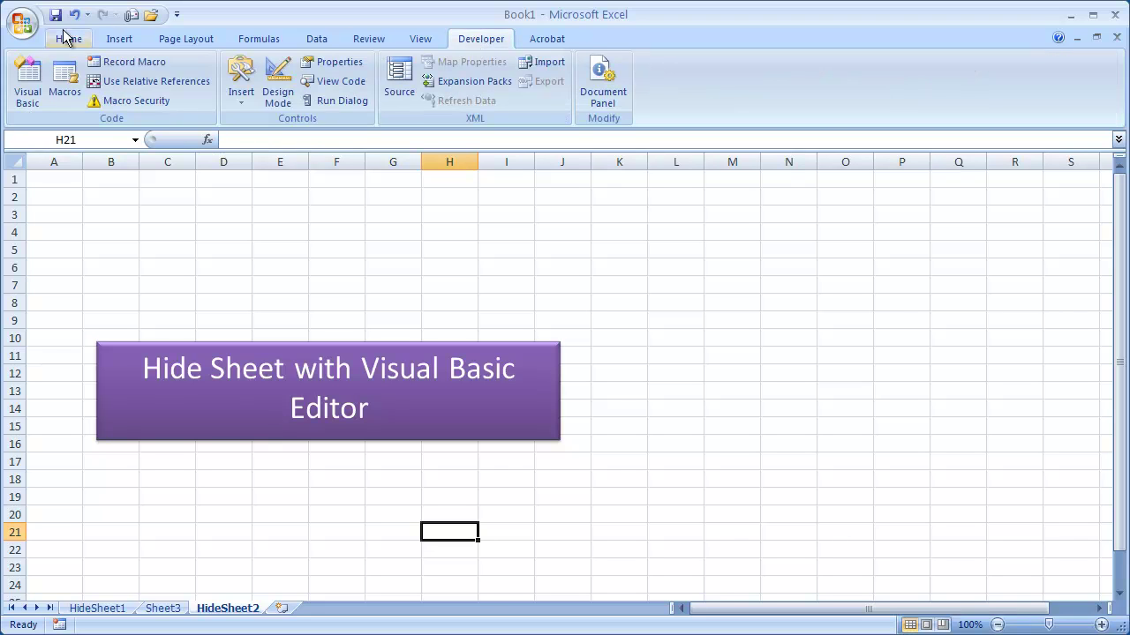
pyautogui.click(29, 93)
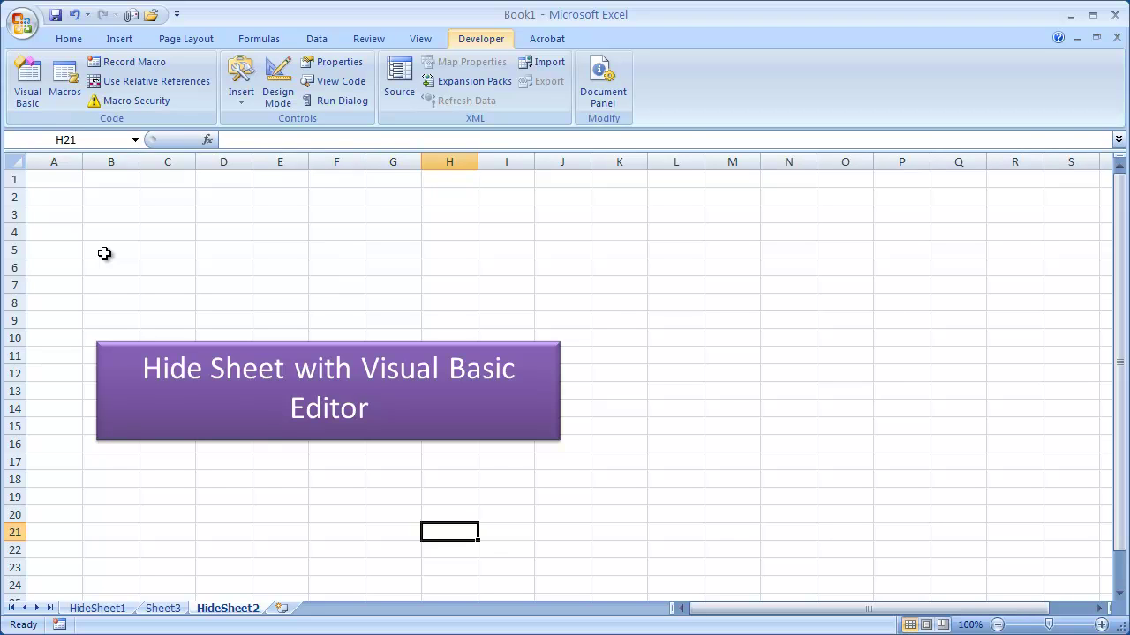
pyautogui.click(104, 253)
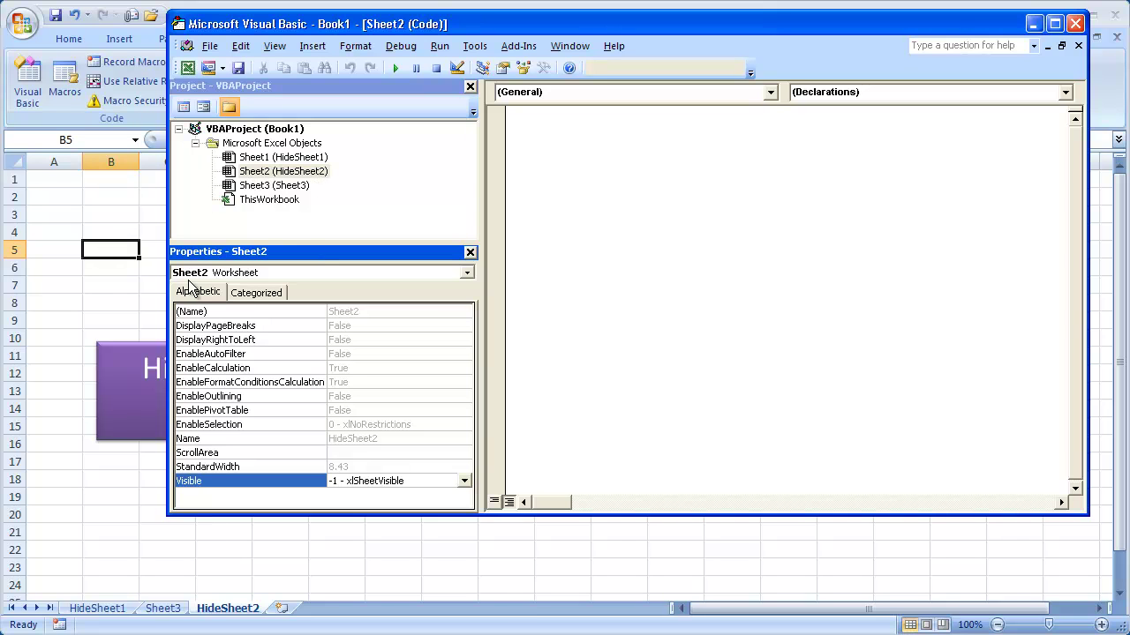
pyautogui.click(257, 175)
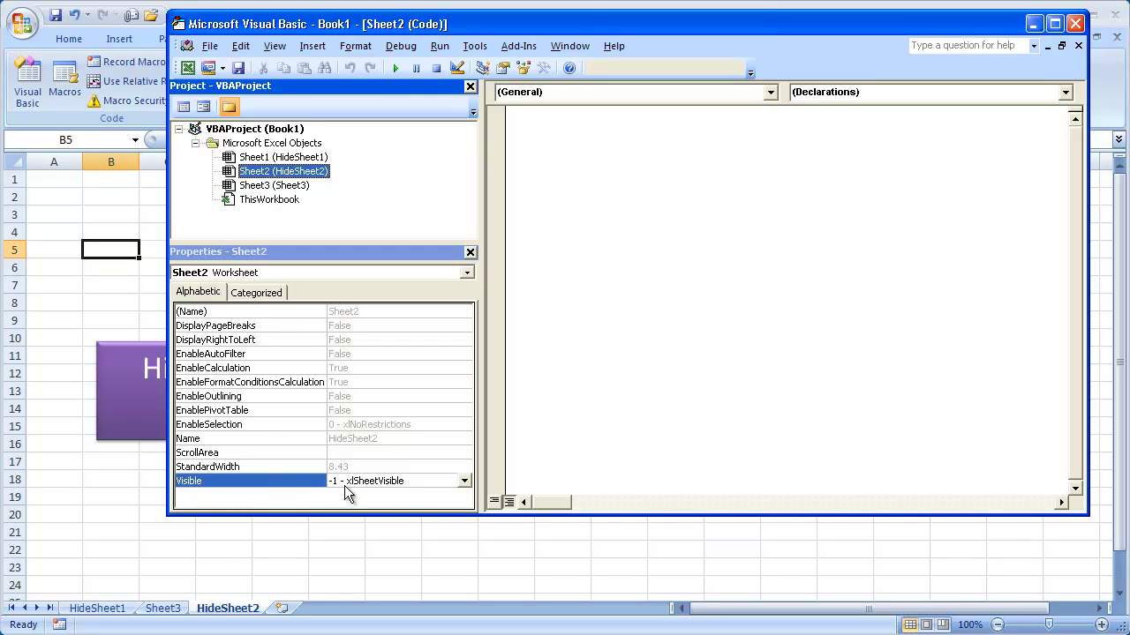
pyautogui.click(463, 481)
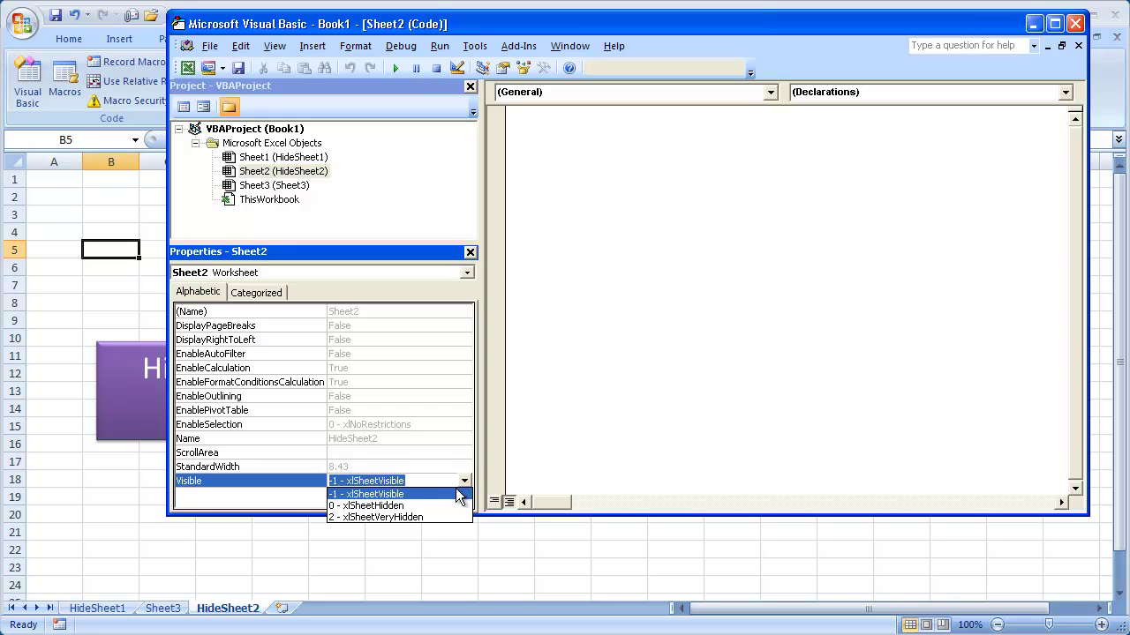
pyautogui.click(403, 517)
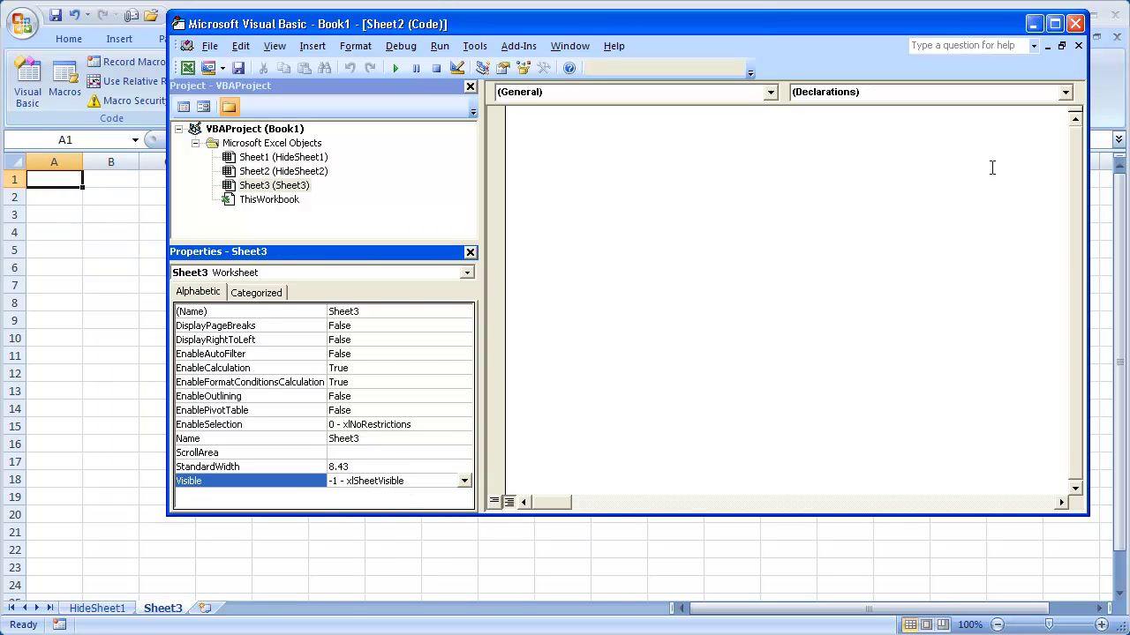
pyautogui.click(1075, 24)
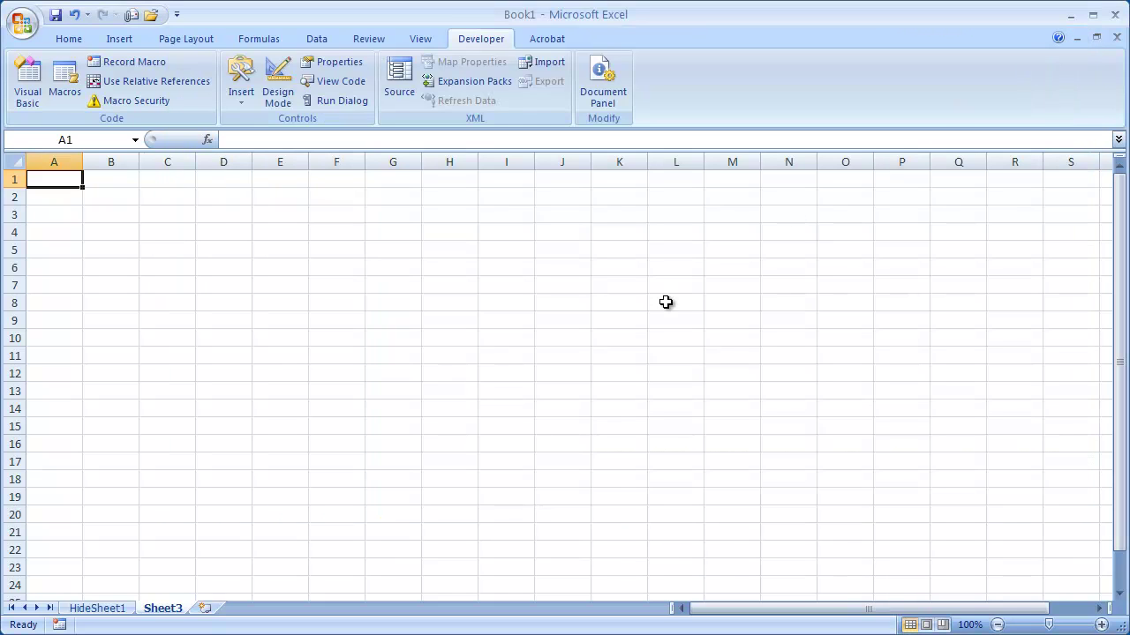
# - Confirm Unhide is unavailable in both the tab menu and Home > Format > Hide & Unhide
pyautogui.rightClick(123, 609)
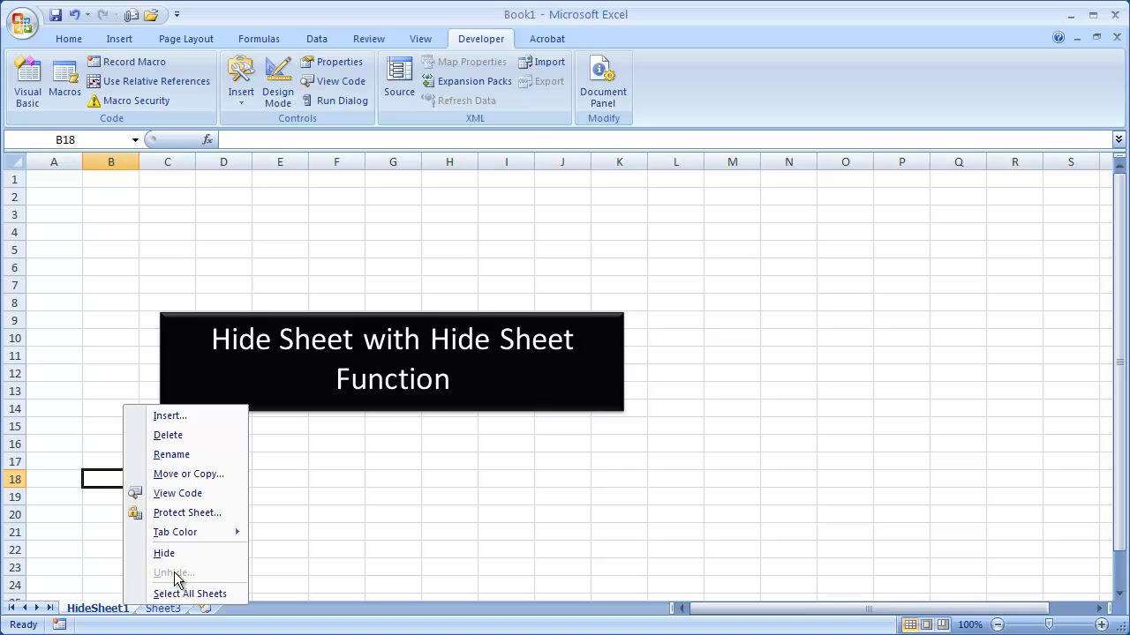
pyautogui.click(94, 547)
pyautogui.click(67, 39)
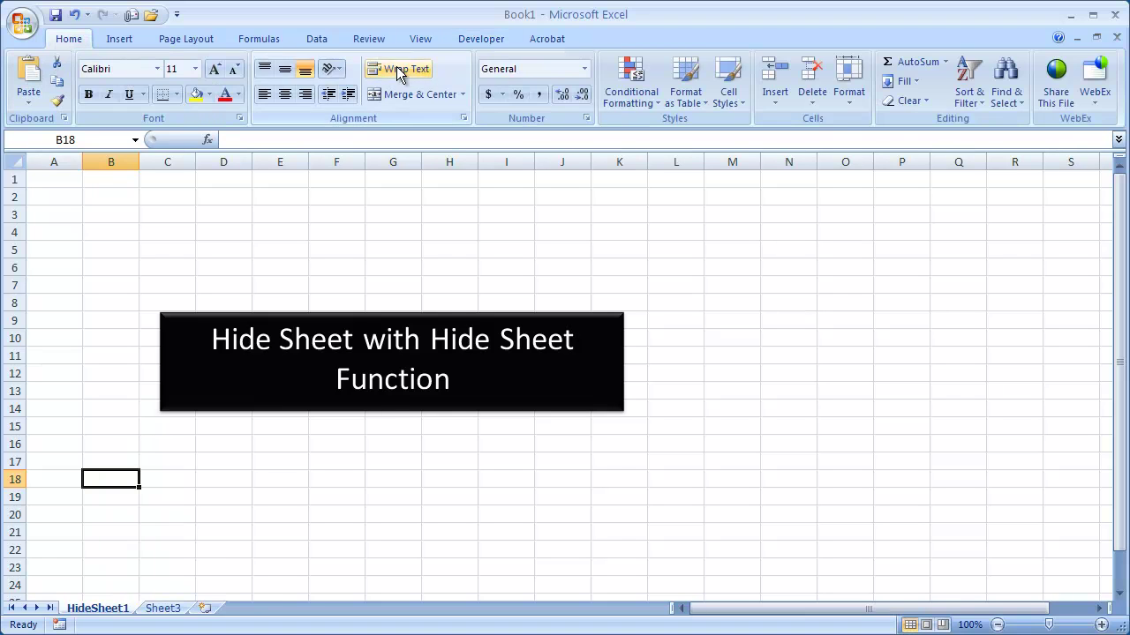
pyautogui.click(848, 84)
pyautogui.moveTo(910, 263)
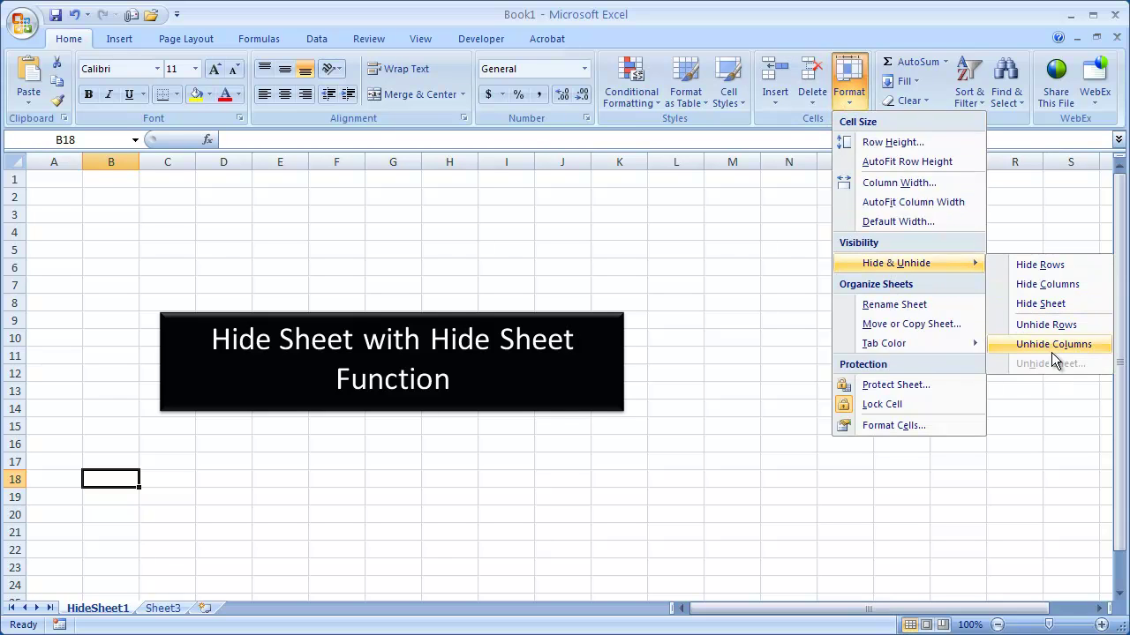
pyautogui.moveTo(884, 343)
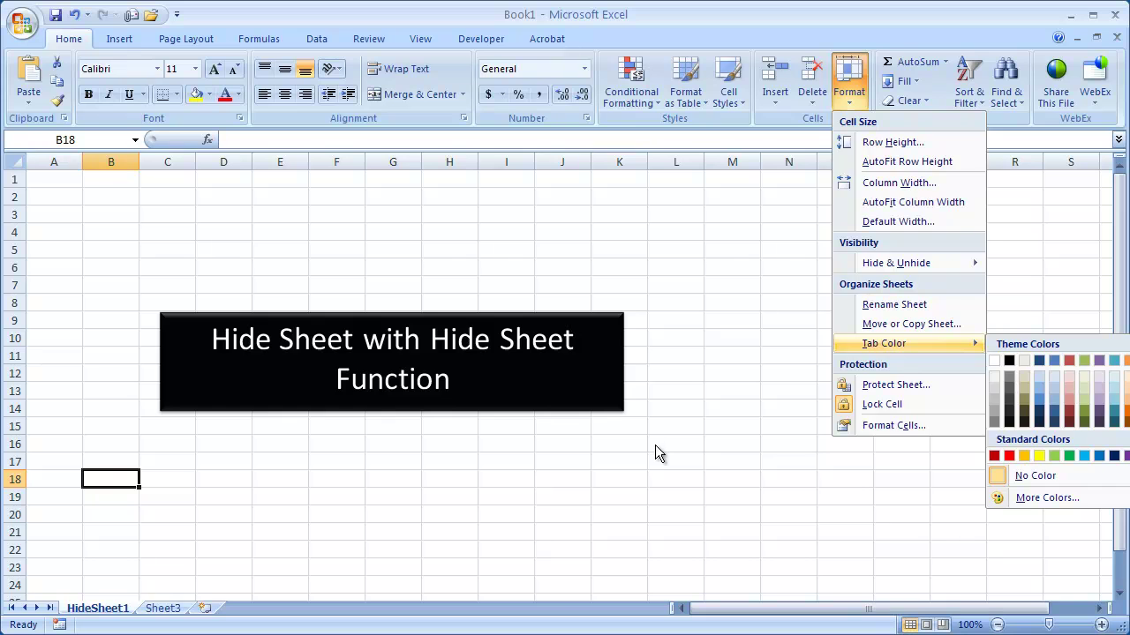
pyautogui.click(655, 444)
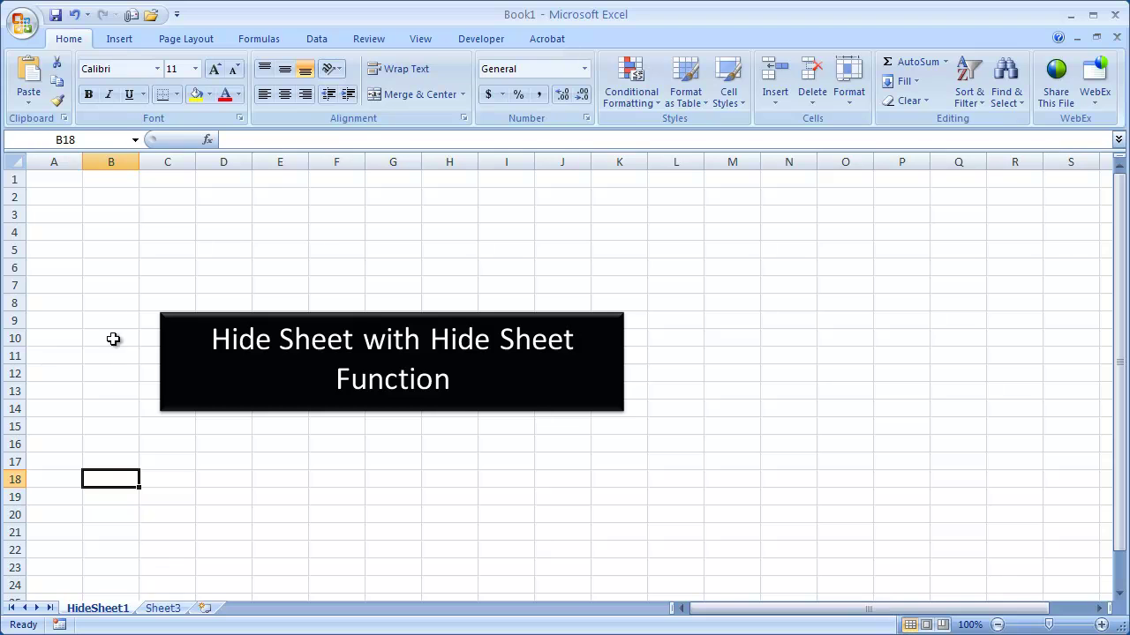
# - In the Visual Basic Editor, set HideSheet2's Visible property to -1 - xlSheetVisible
pyautogui.click(481, 40)
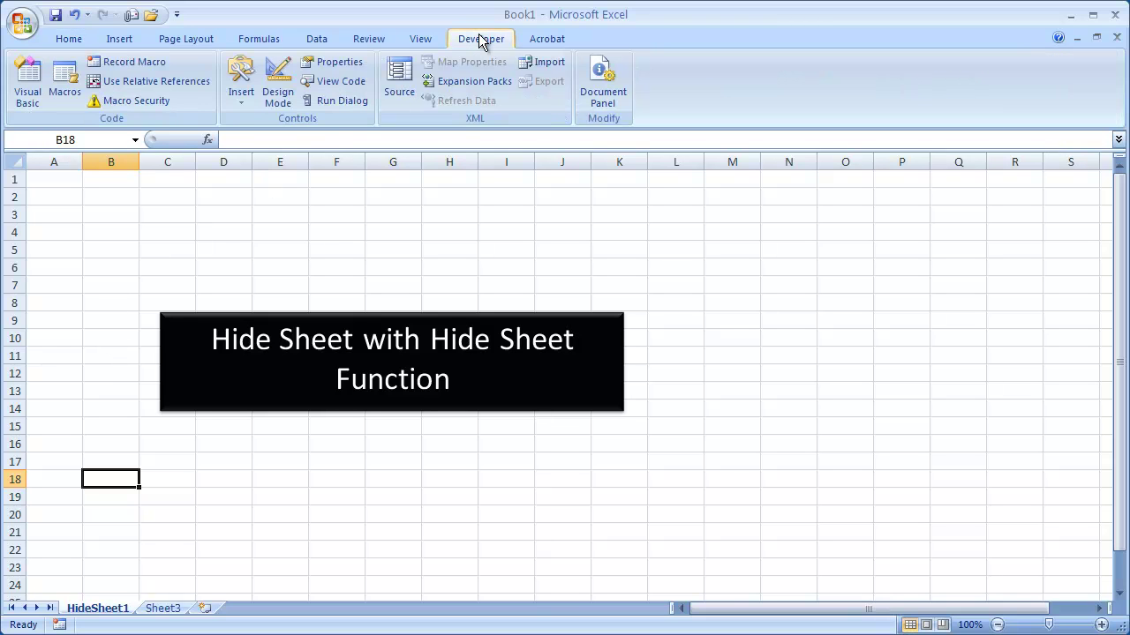
pyautogui.click(22, 75)
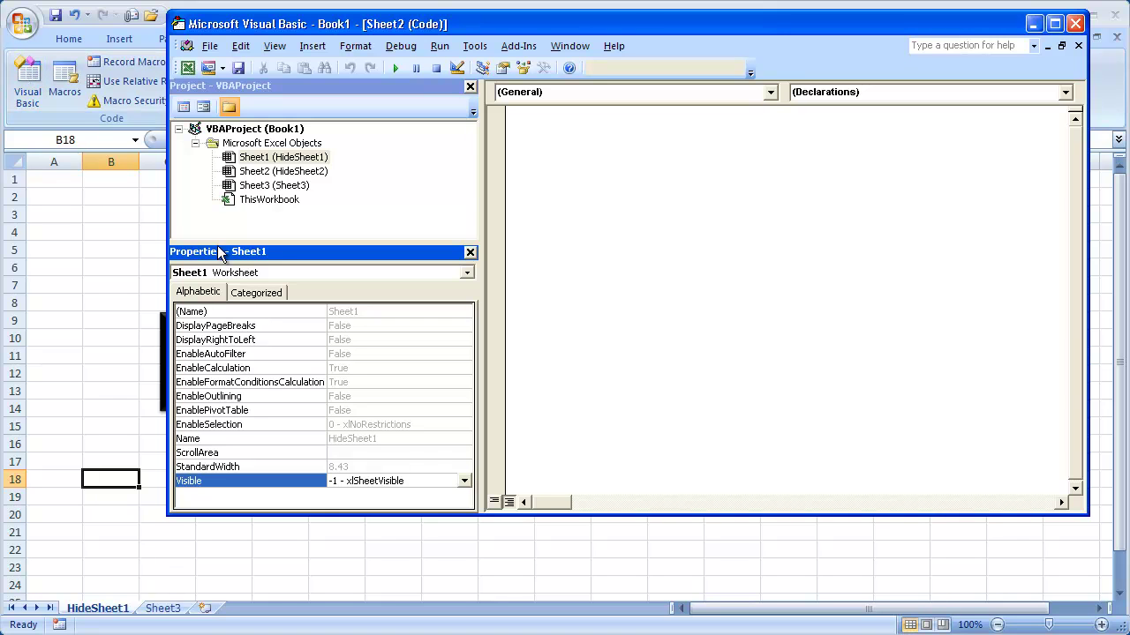
pyautogui.click(314, 171)
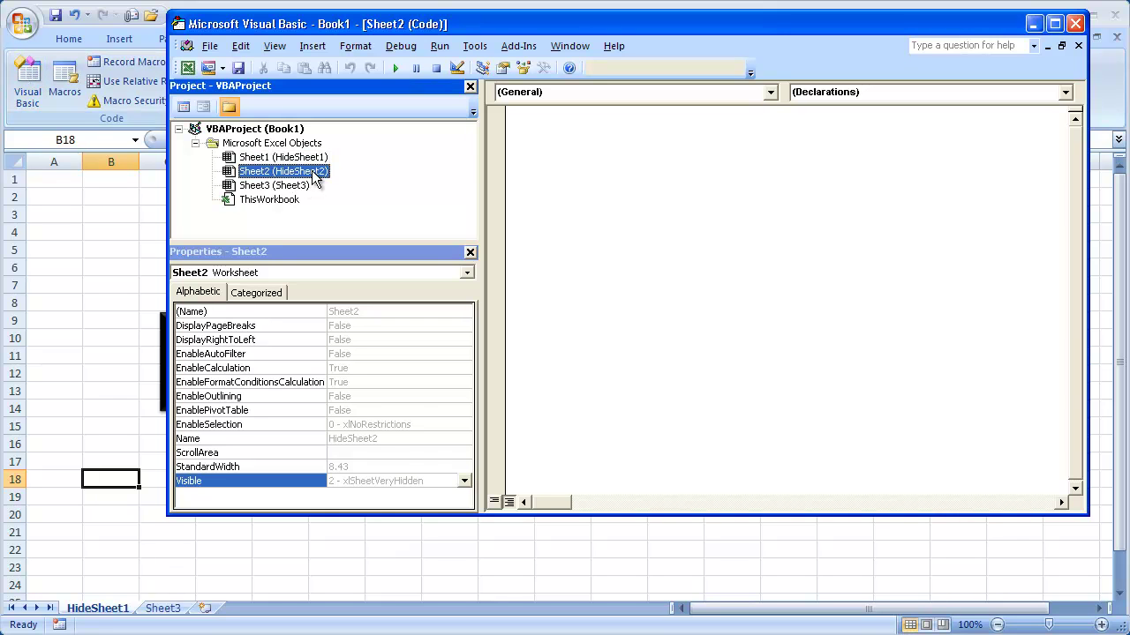
pyautogui.click(464, 481)
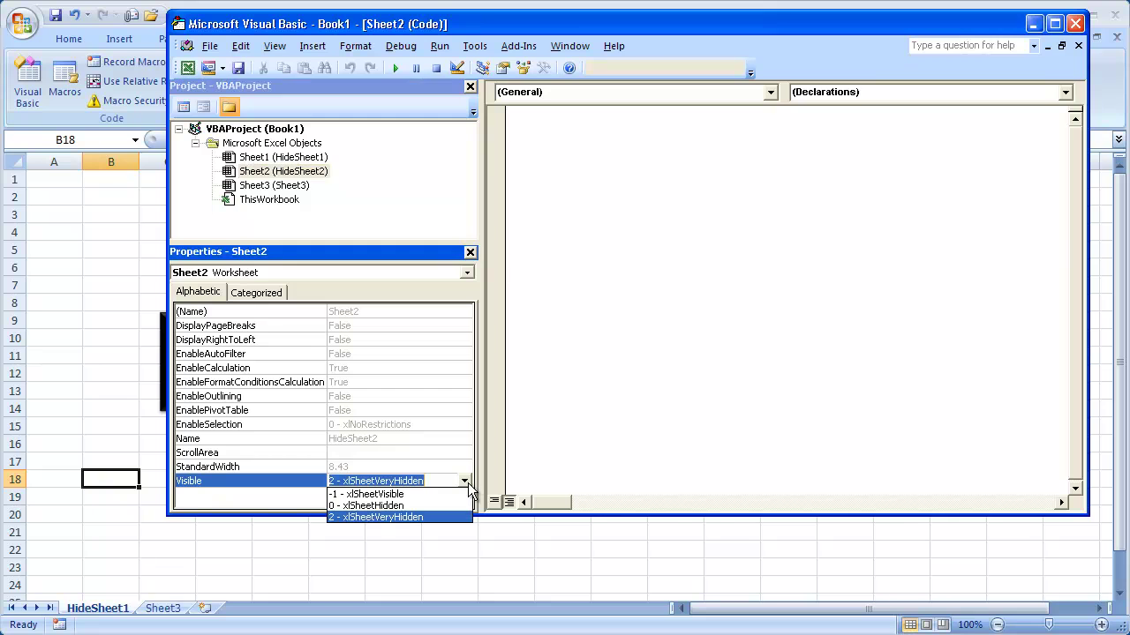
pyautogui.click(379, 494)
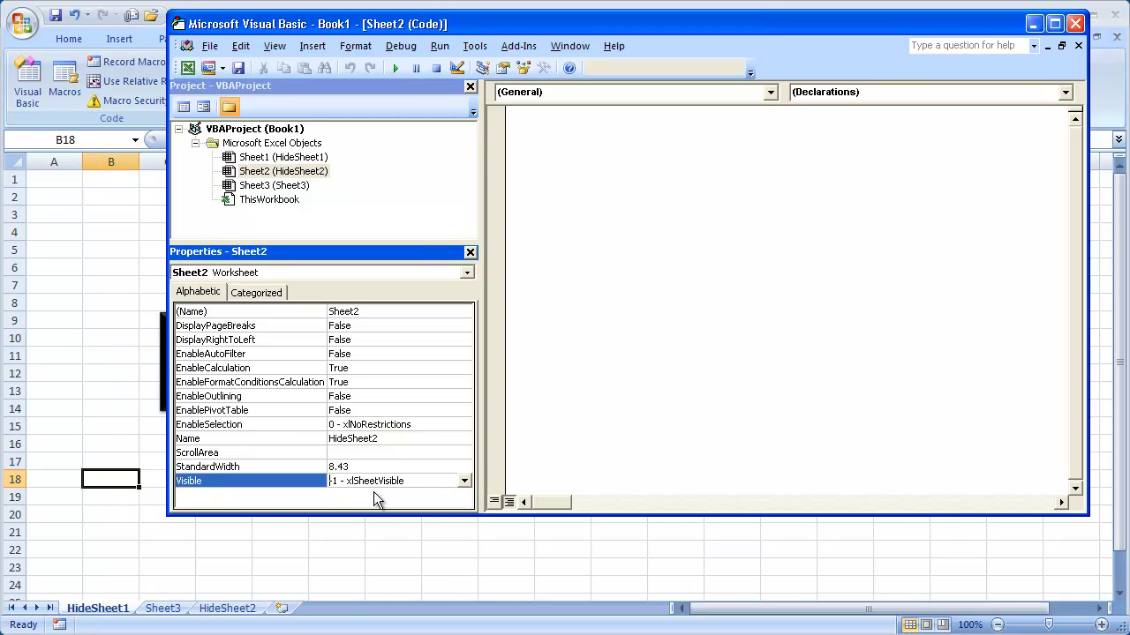
pyautogui.click(1076, 24)
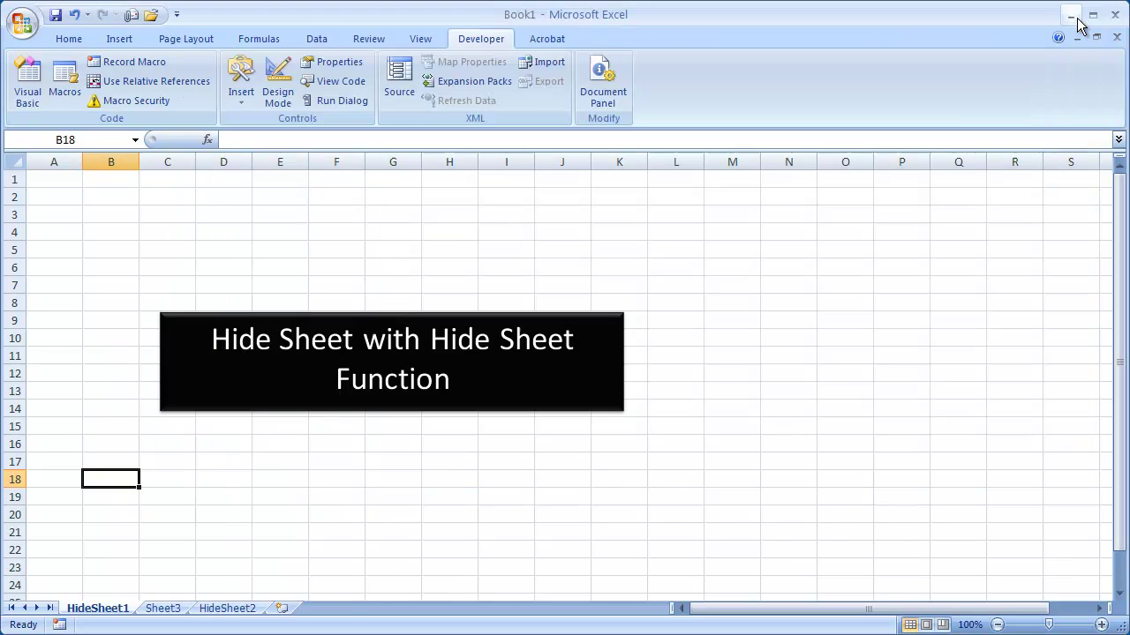
# - Flip between the HideSheet2 and HideSheet1 tabs, ending on HideSheet2 with Home active
pyautogui.click(243, 610)
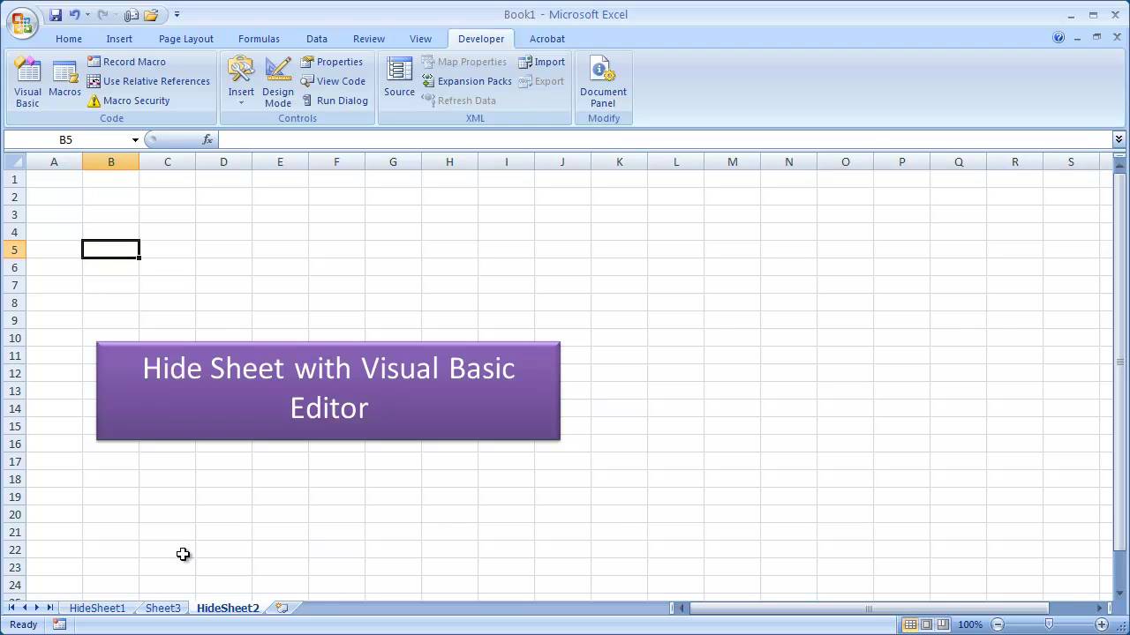
pyautogui.click(118, 609)
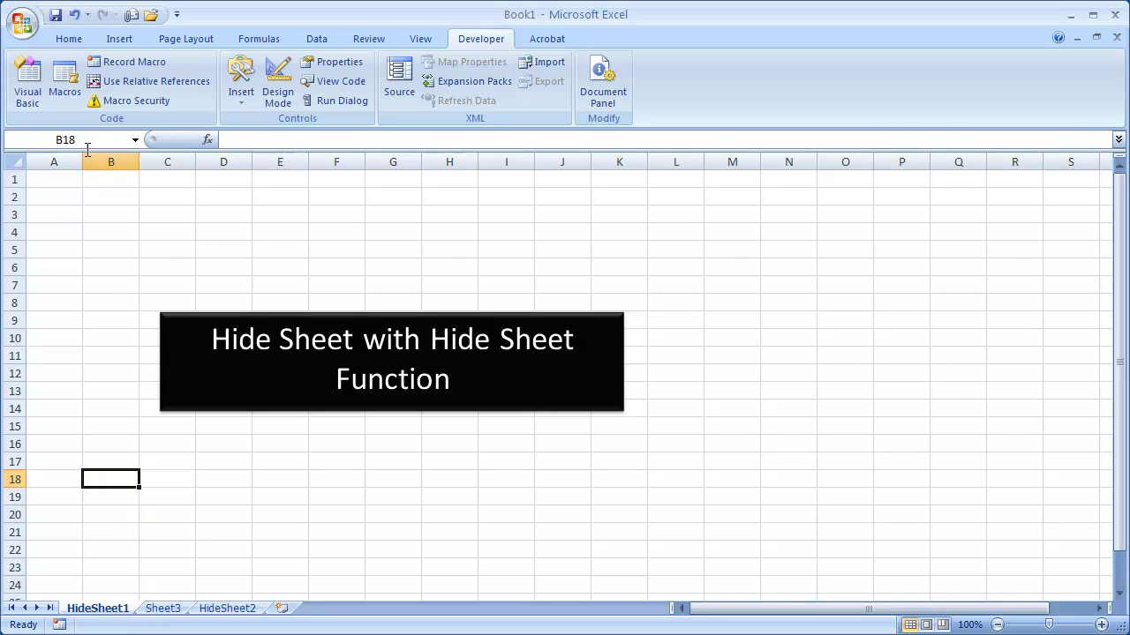
pyautogui.click(69, 41)
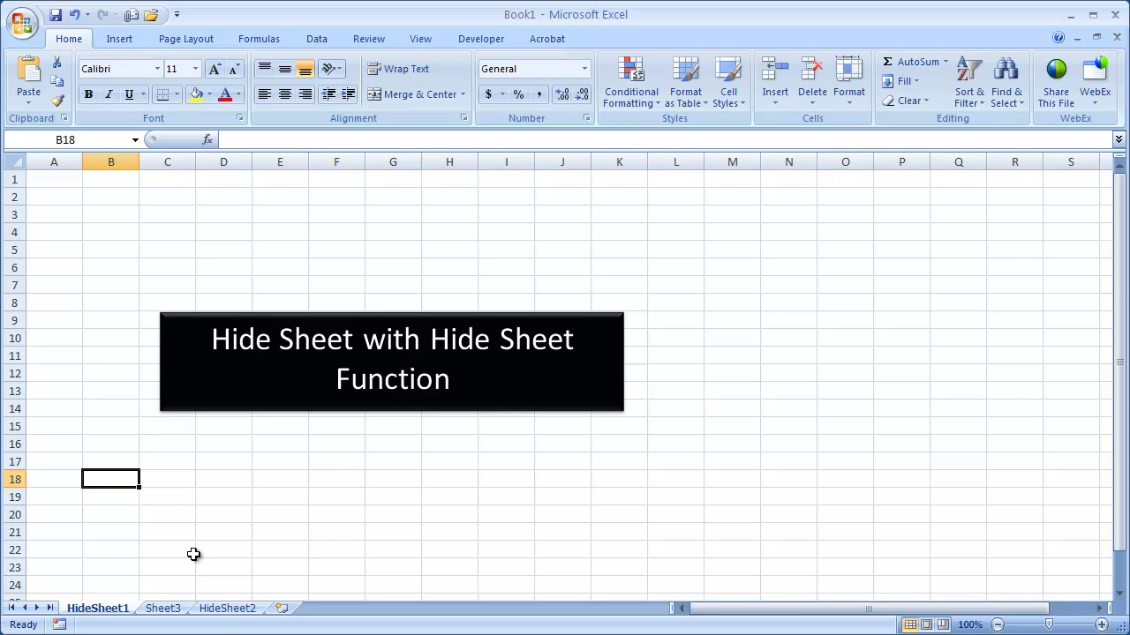
pyautogui.click(222, 609)
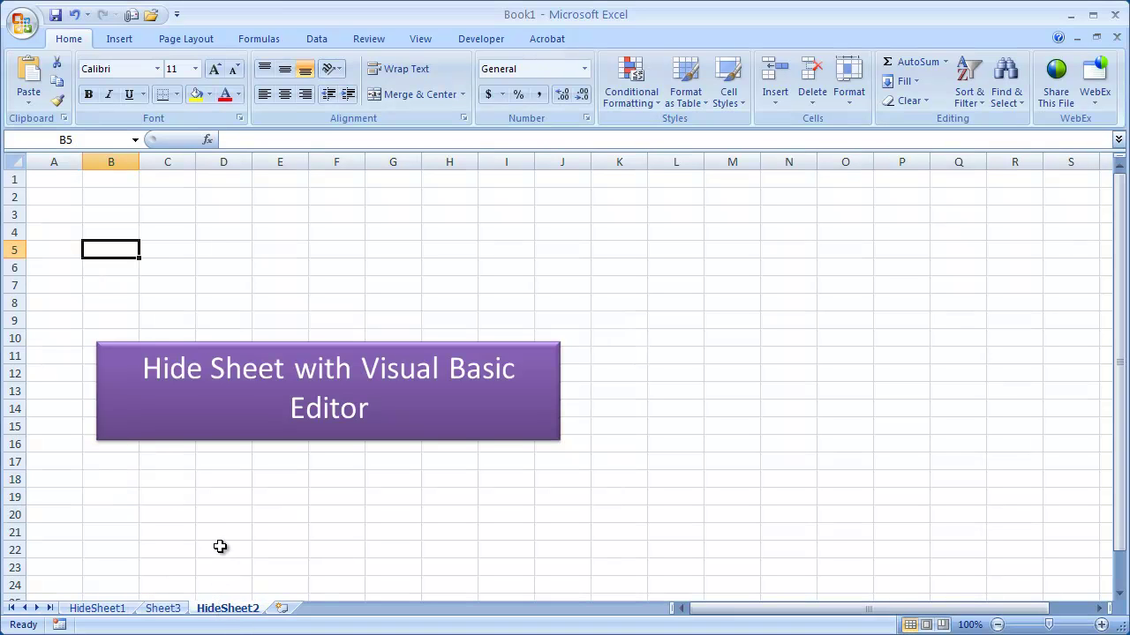